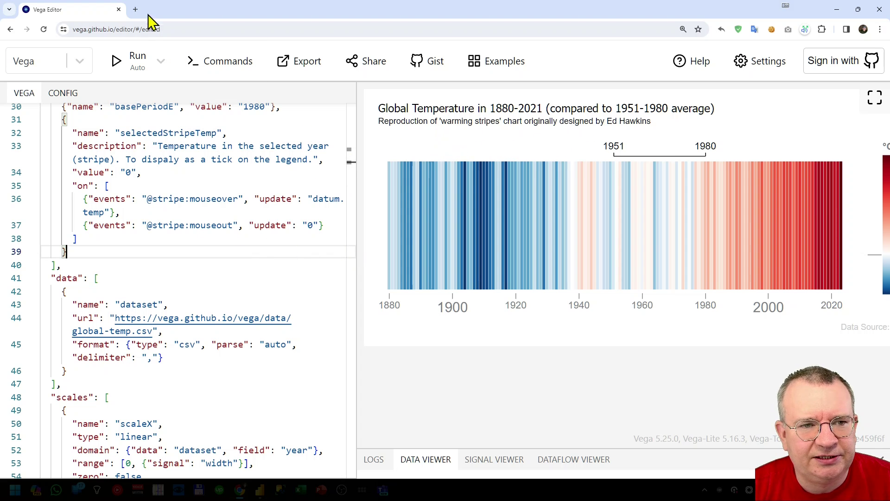
Leave the warming stripes spec unchanged in Vega Editor and bring up Power BI Desktop's empty report
click(167, 29)
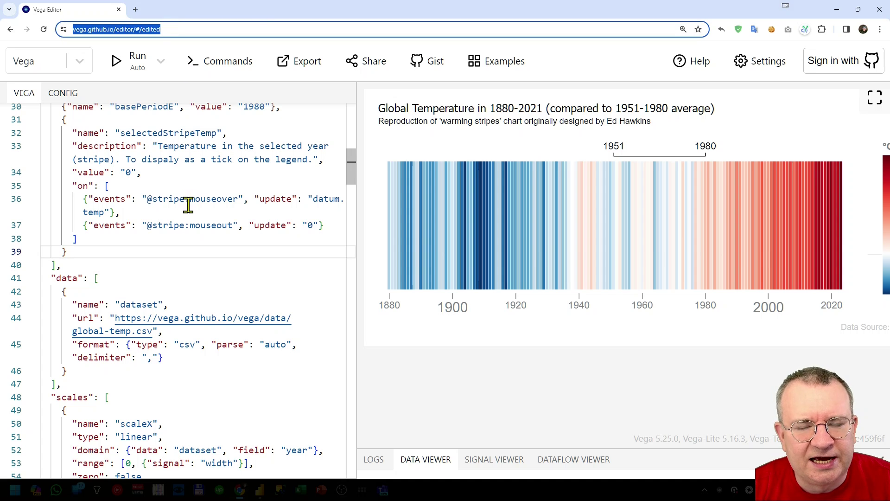
click(181, 238)
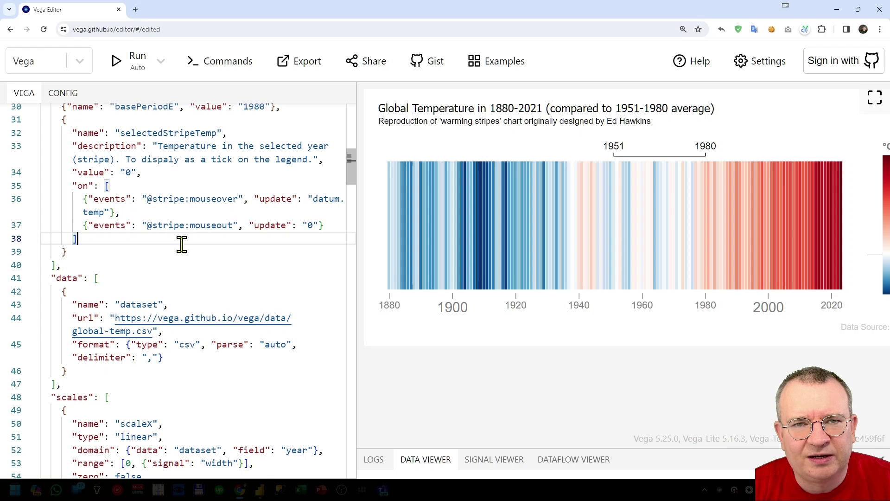
key(alt+Tab)
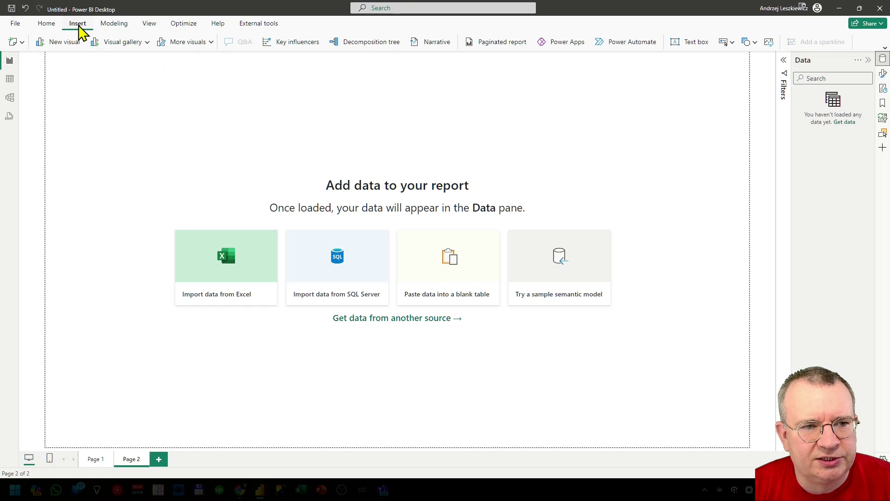
Search additional visuals for 'deneb' and import the Deneb: Declarative Visualization custom visual
click(148, 41)
scroll(134, 259, down, 1)
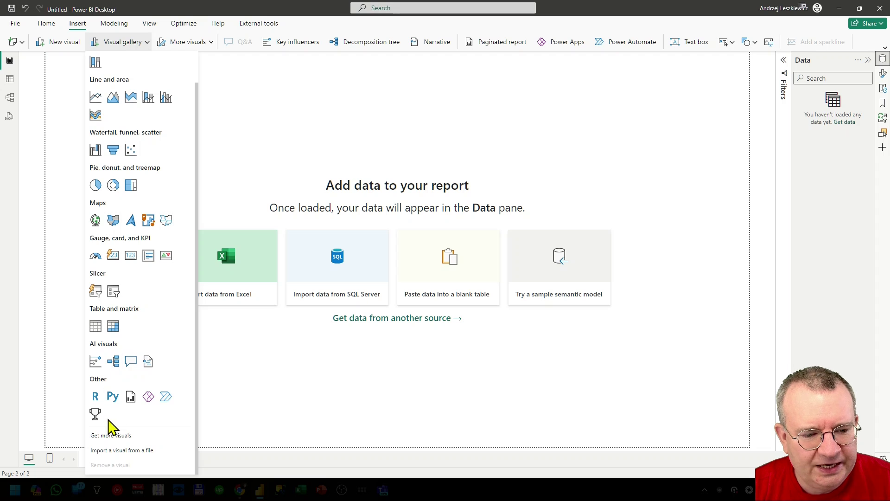
click(110, 436)
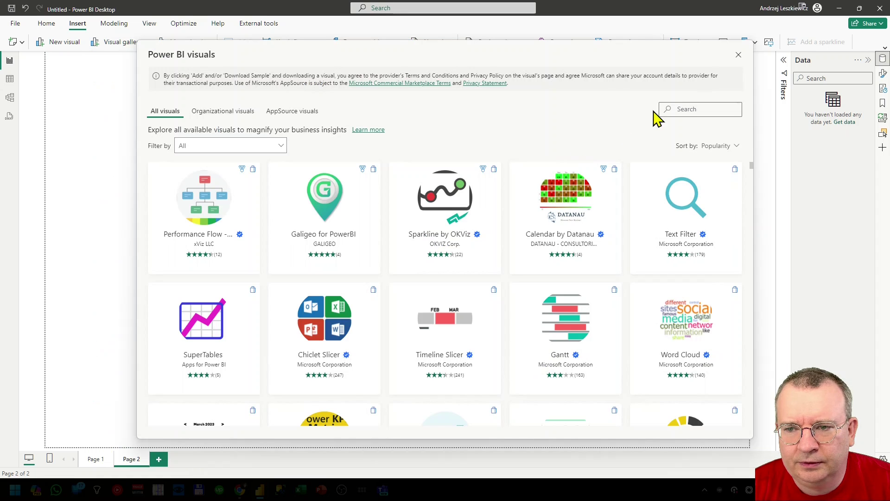
text(deneb)
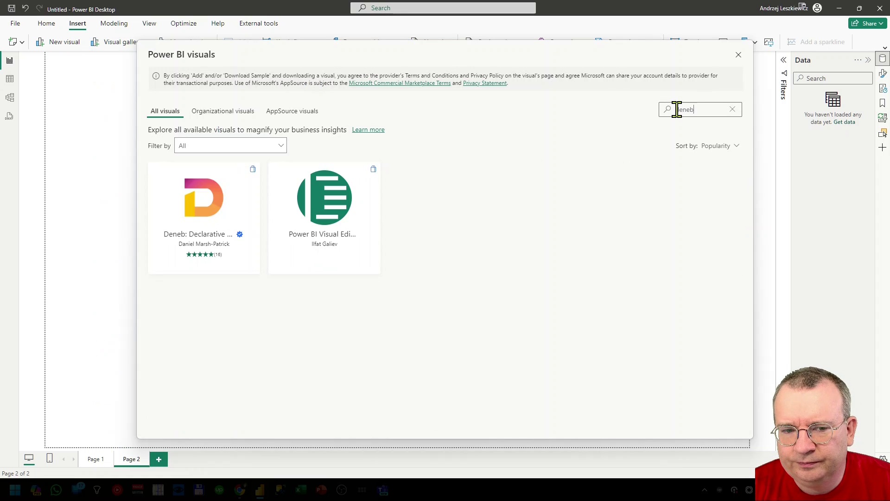
click(201, 214)
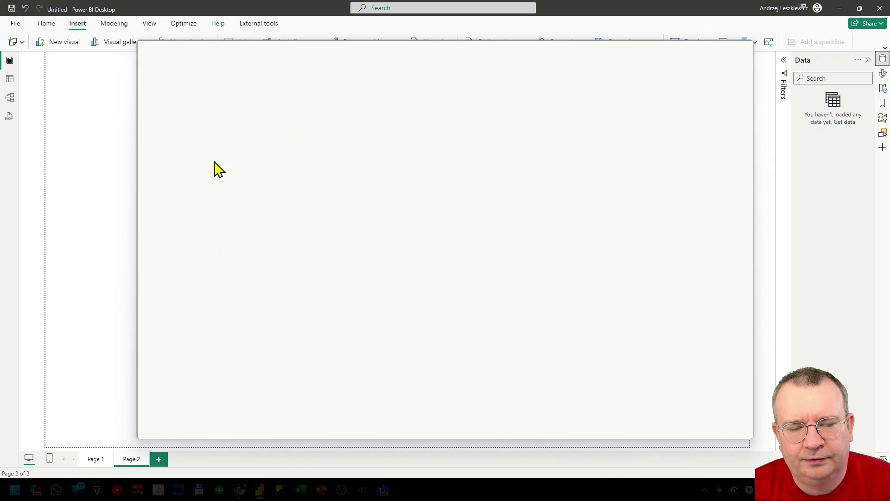
click(195, 187)
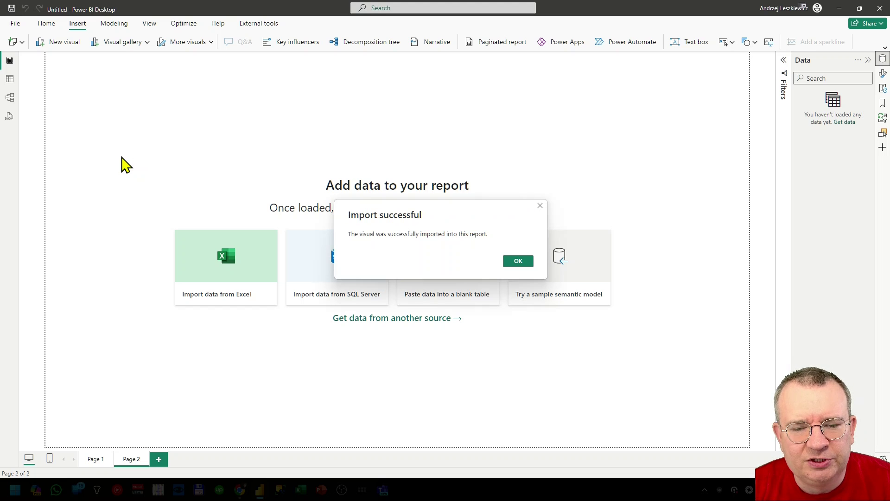
click(517, 262)
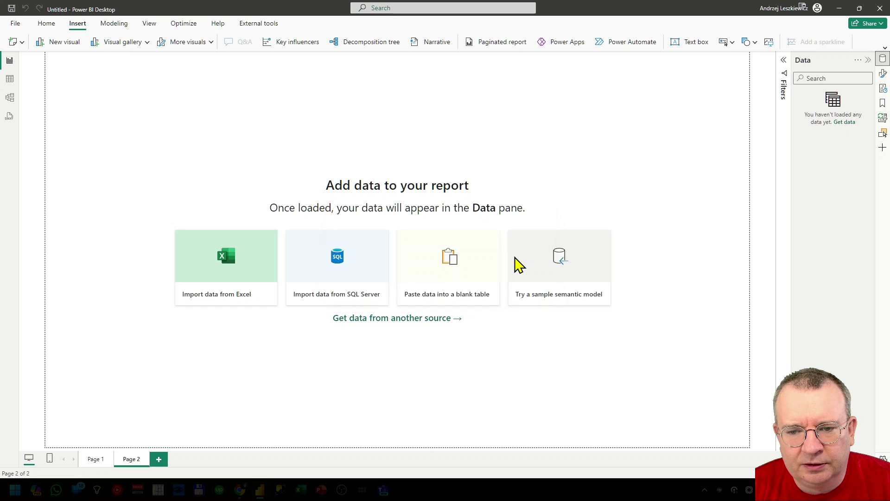
Place a Deneb visual on Page 2, enlarged to fill the canvas, then return to Vega Editor
click(147, 45)
scroll(145, 181, down, 2)
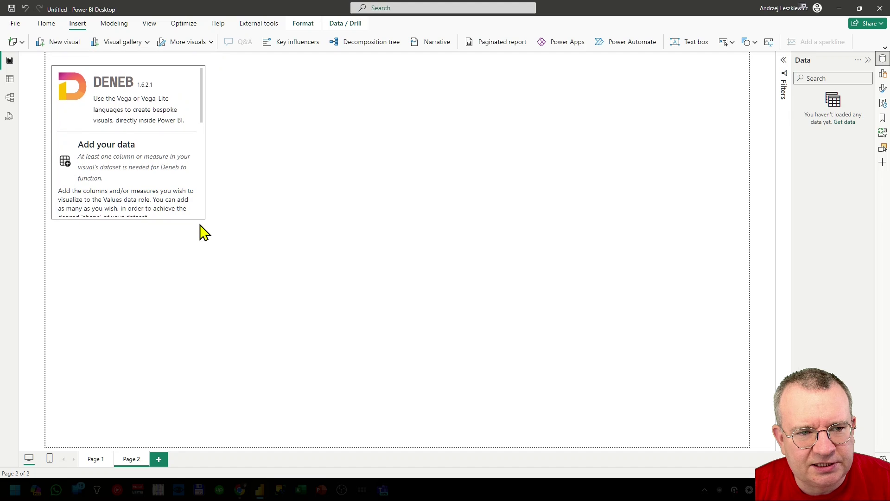
drag(210, 216, 729, 431)
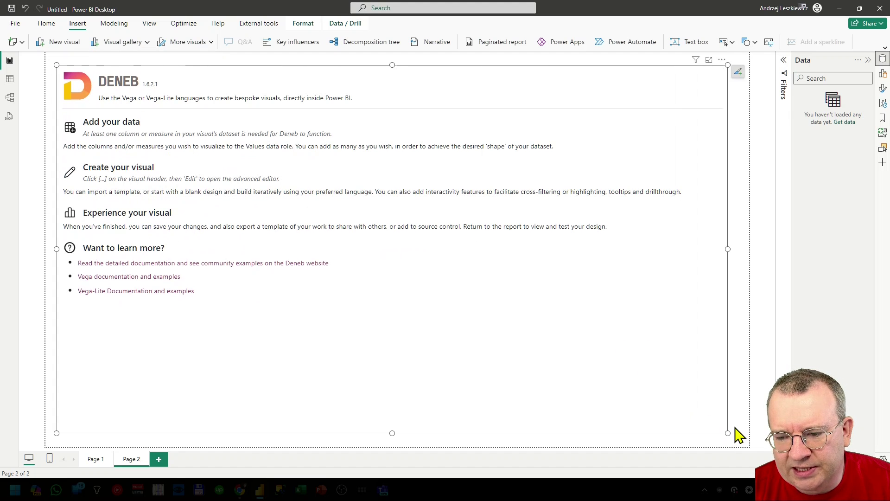
click(740, 435)
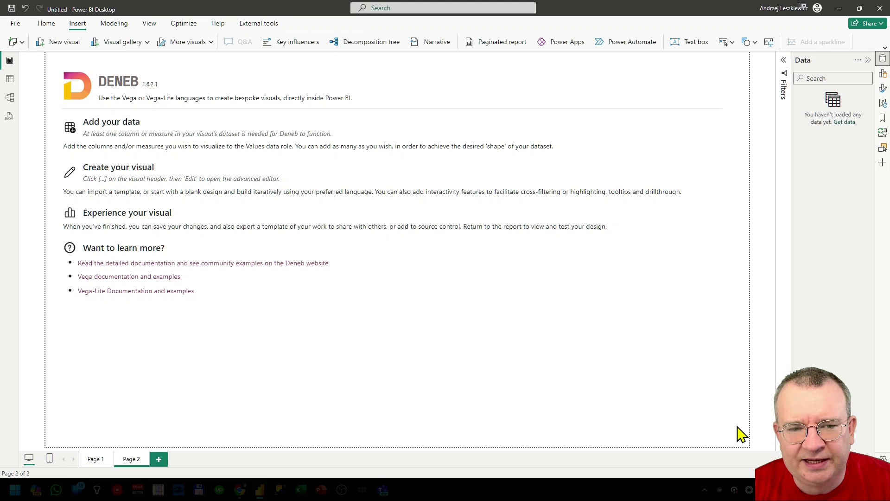
key(alt+Tab)
Select and copy the global-temp.csv data URL from the Vega spec
scroll(162, 306, down, 1)
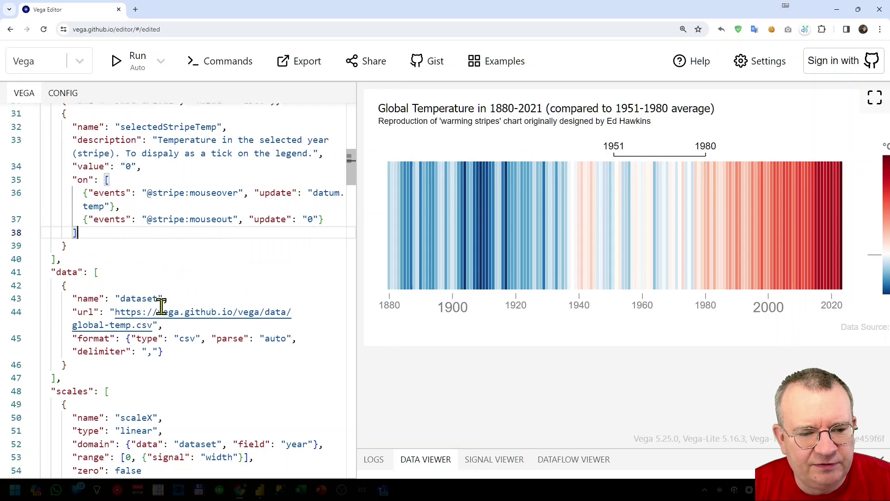
scroll(161, 306, down, 3)
drag(115, 161, 148, 171)
key(ctrl+c)
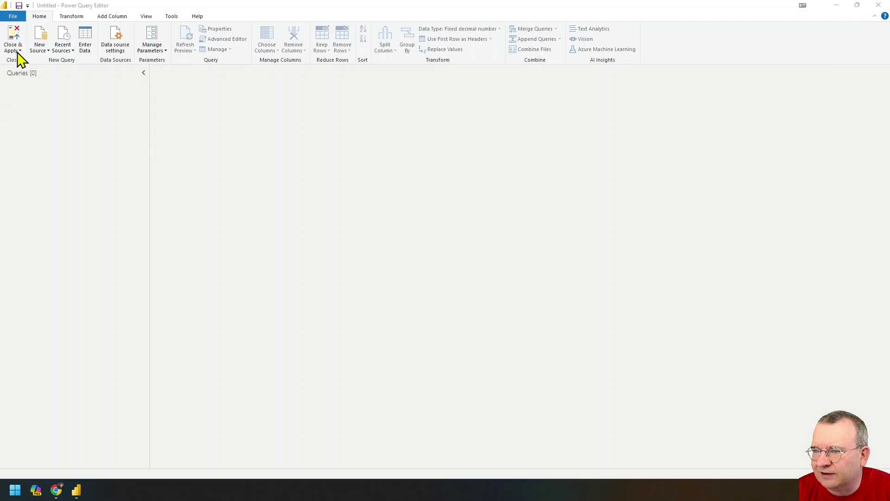
Load the copied global-temp.csv URL as a new Text/CSV query
click(41, 48)
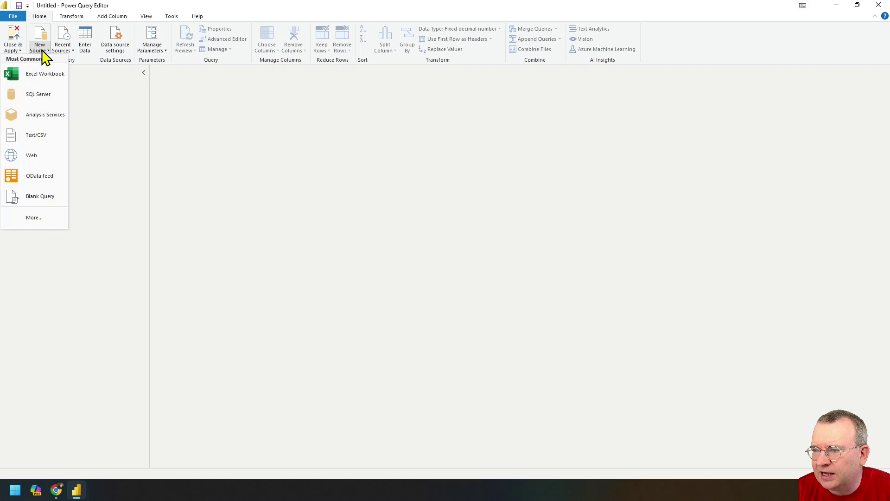
click(37, 136)
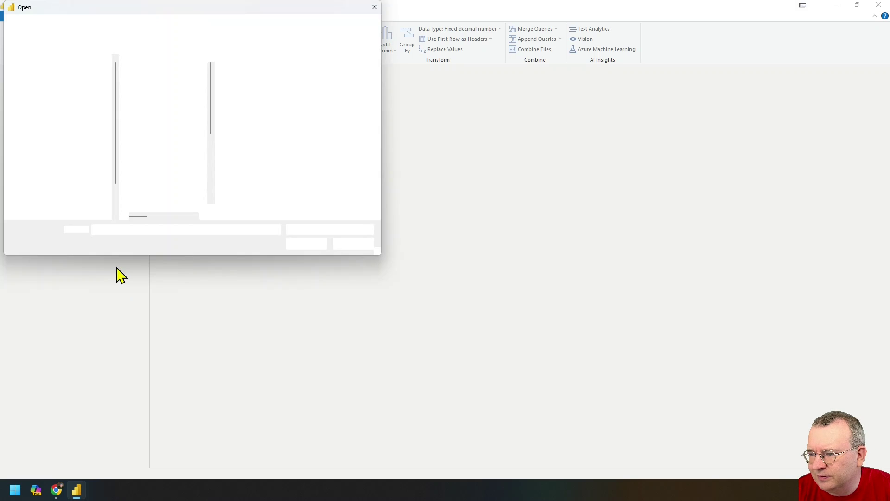
key(ctrl+v)
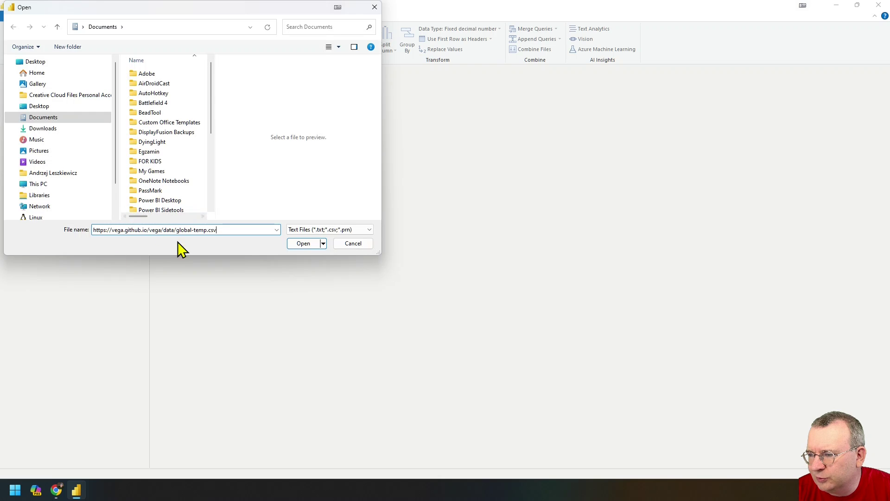
click(301, 244)
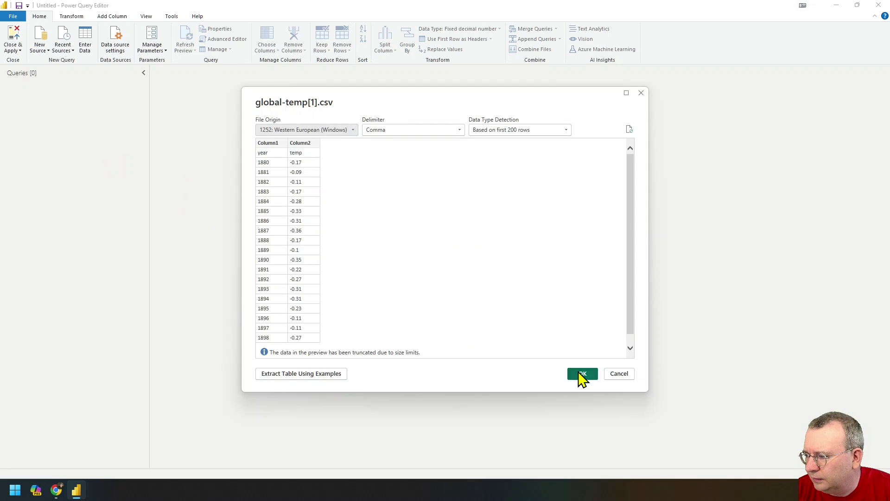
click(578, 372)
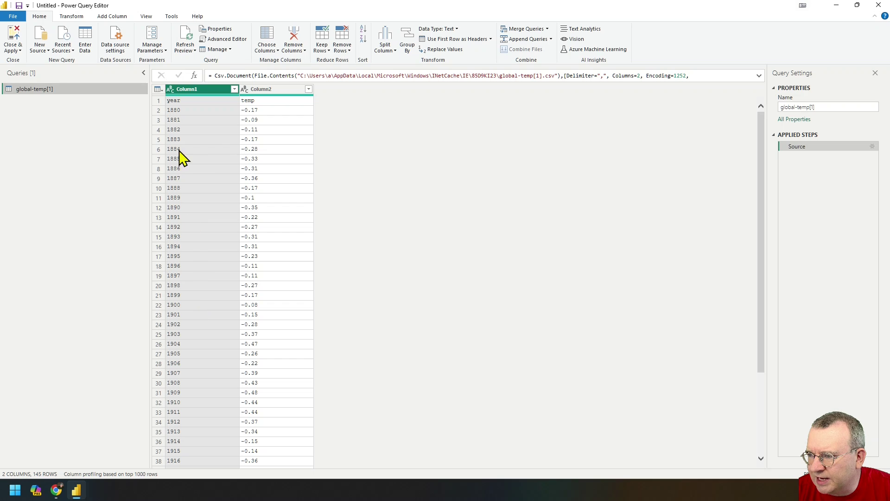
Promote the first row so year and temp become the column headers
click(71, 17)
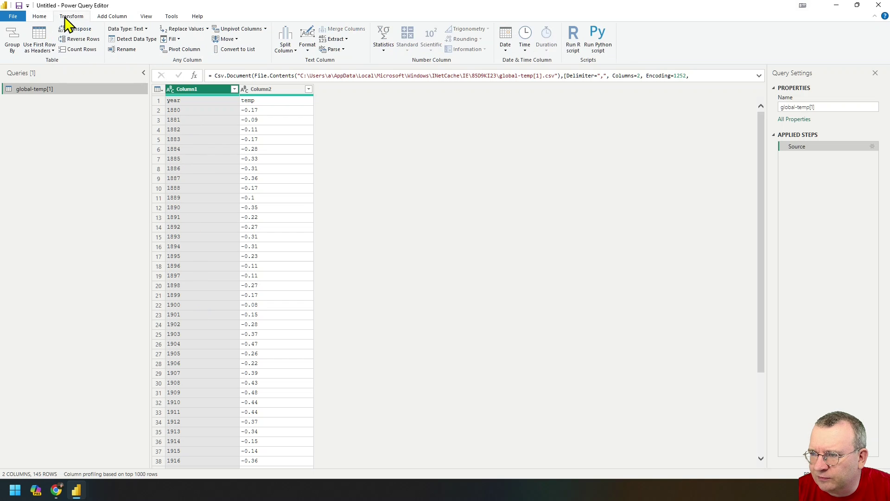
click(44, 49)
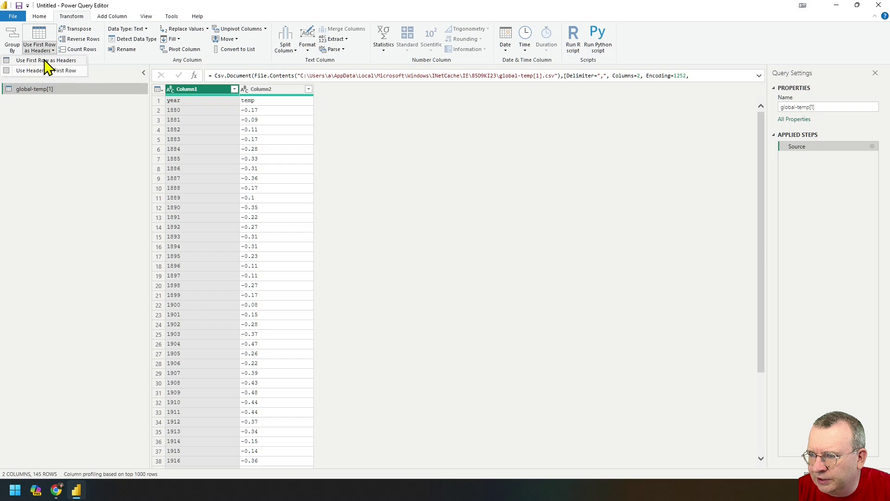
click(52, 61)
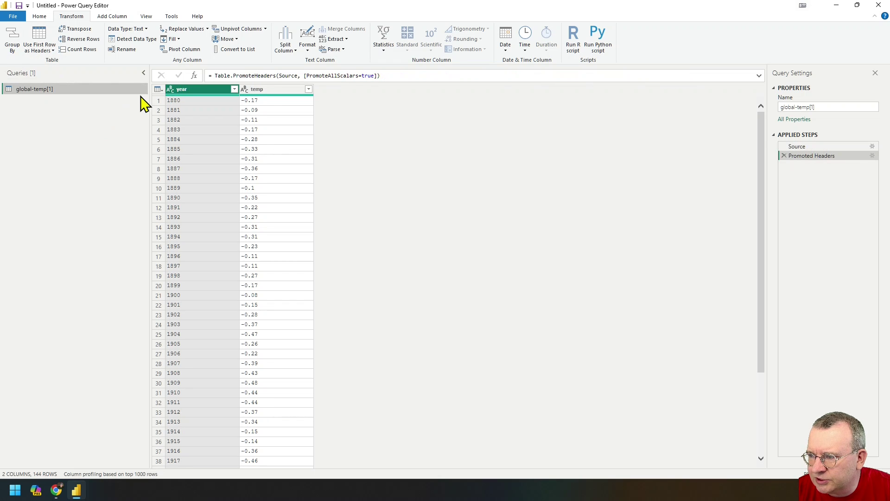
Change year to Whole Number and temp to Fixed decimal number
right_click(185, 92)
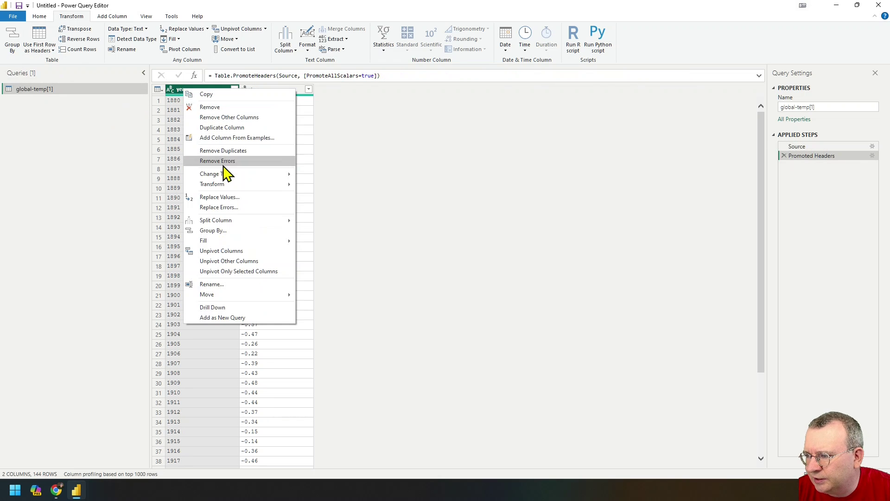
mouse_move(231, 179)
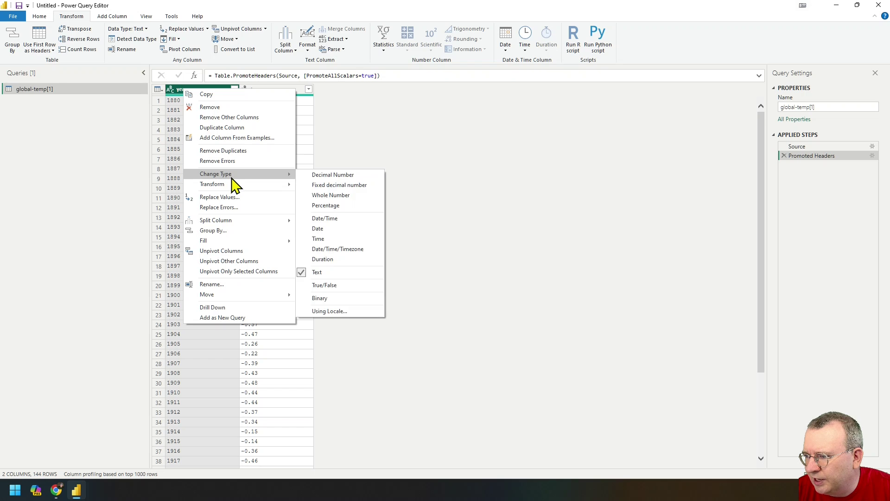
click(328, 195)
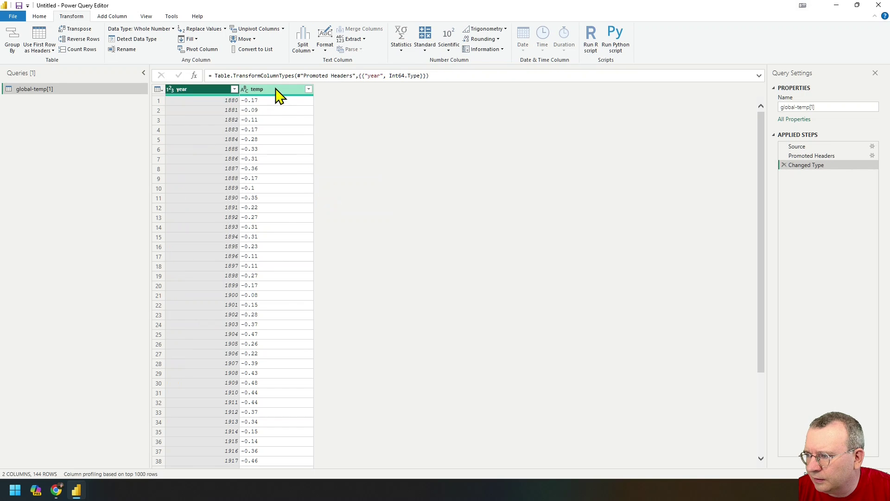
right_click(278, 95)
mouse_move(324, 177)
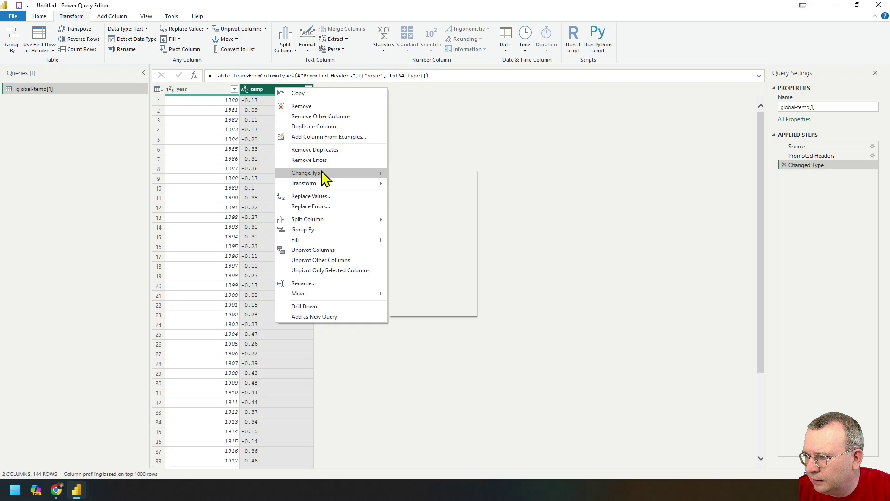
click(418, 183)
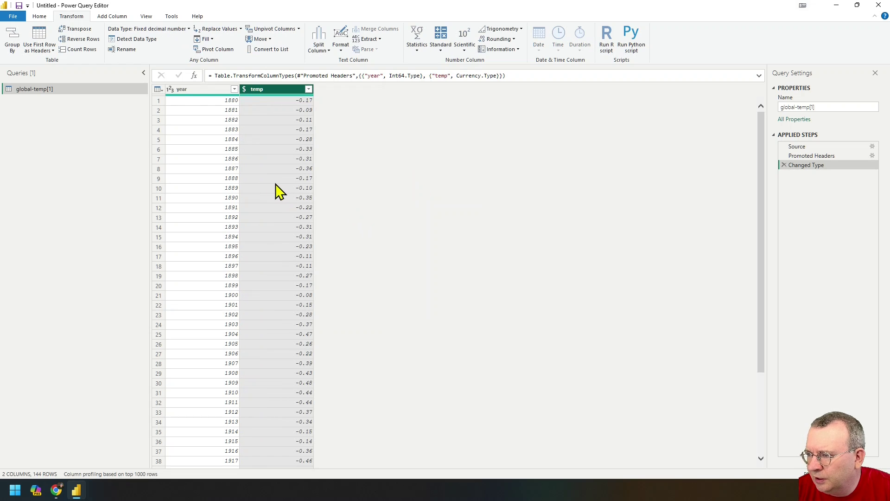
click(39, 17)
click(16, 51)
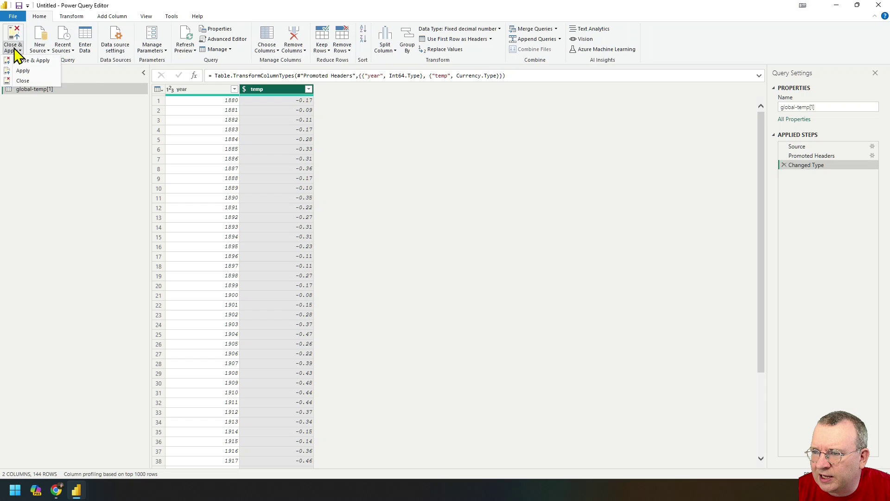
Apply the query to load global-temp[1], show its temp and year fields, and select the Deneb visual
click(28, 72)
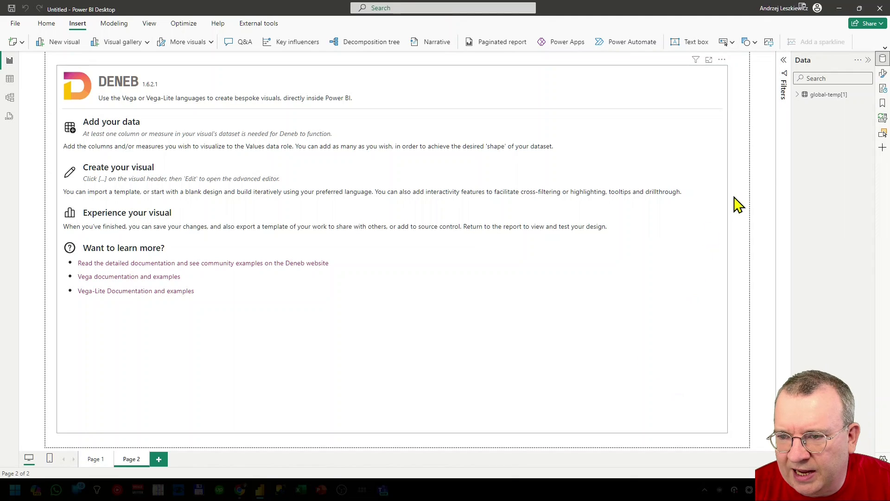
click(825, 94)
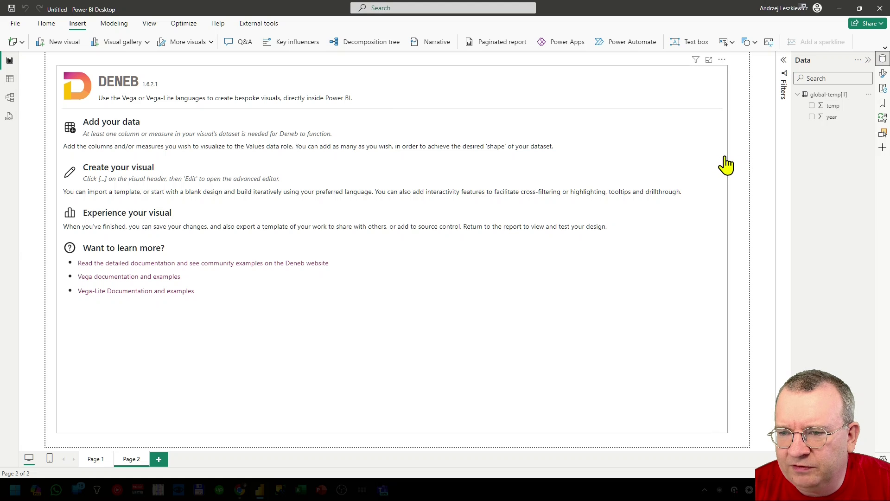
mouse_move(730, 165)
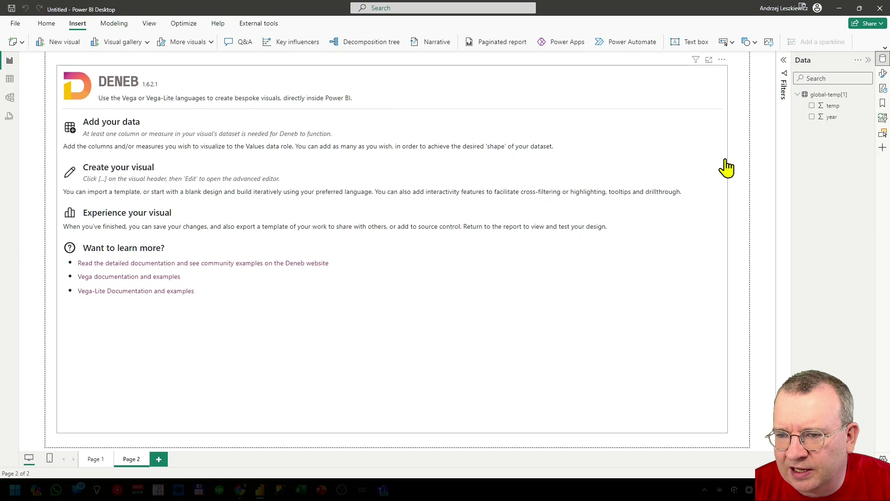
click(727, 156)
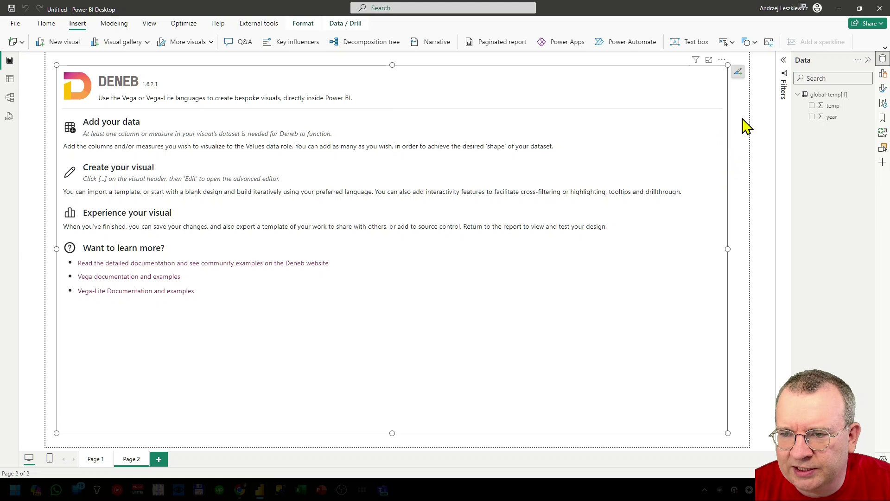
Add year and temp to the Deneb visual's Values, both set to Don't summarize
click(883, 74)
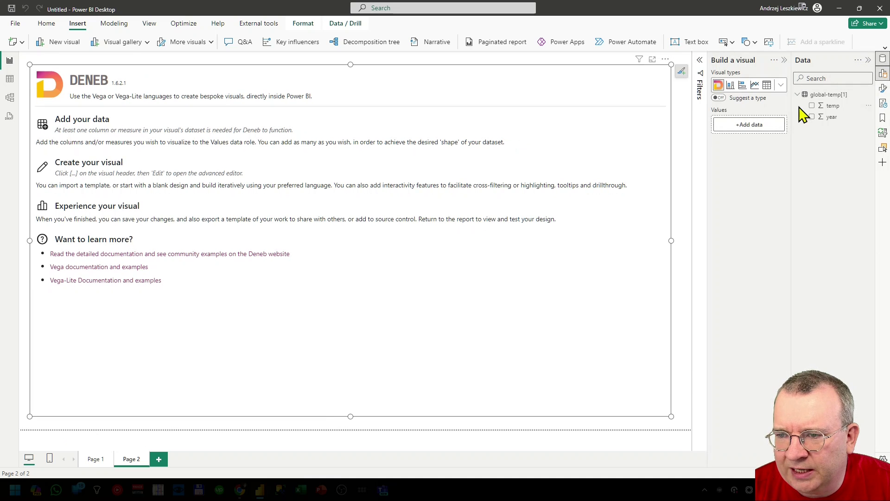
drag(829, 117, 746, 130)
drag(833, 106, 753, 148)
right_click(731, 140)
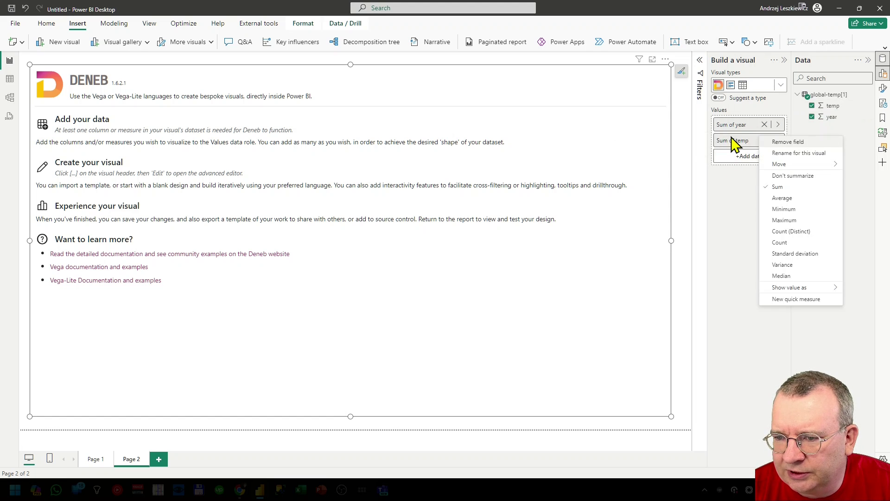
click(791, 174)
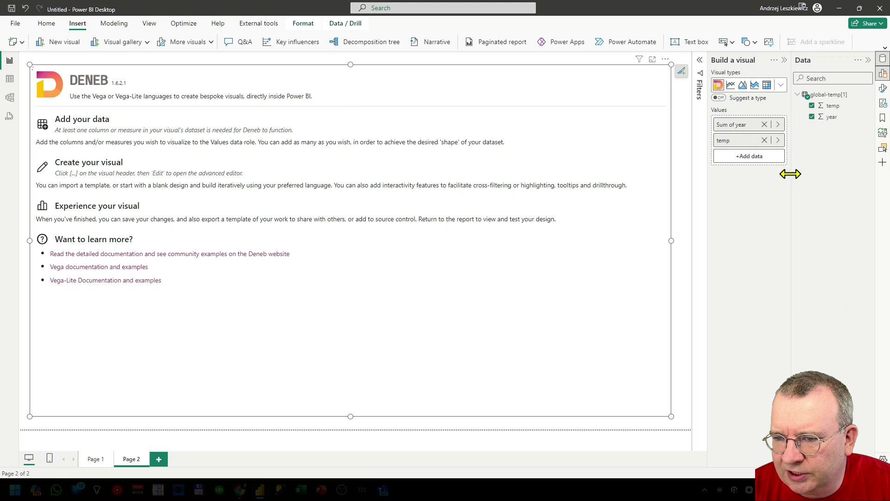
right_click(740, 129)
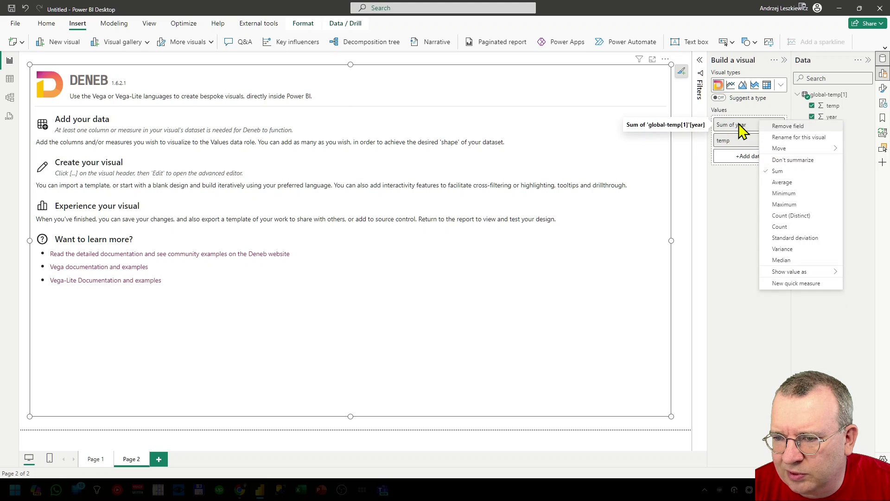
click(798, 160)
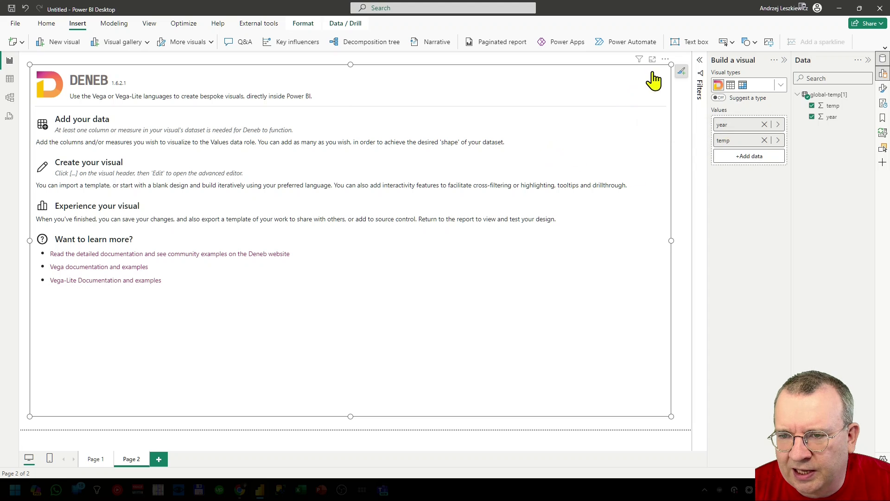
Open the Deneb visual's editor through More options > Edit
click(666, 59)
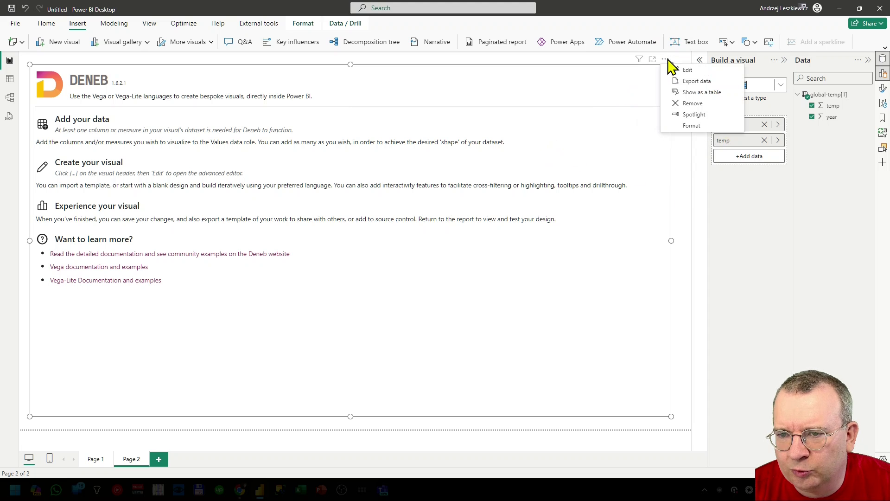
click(703, 73)
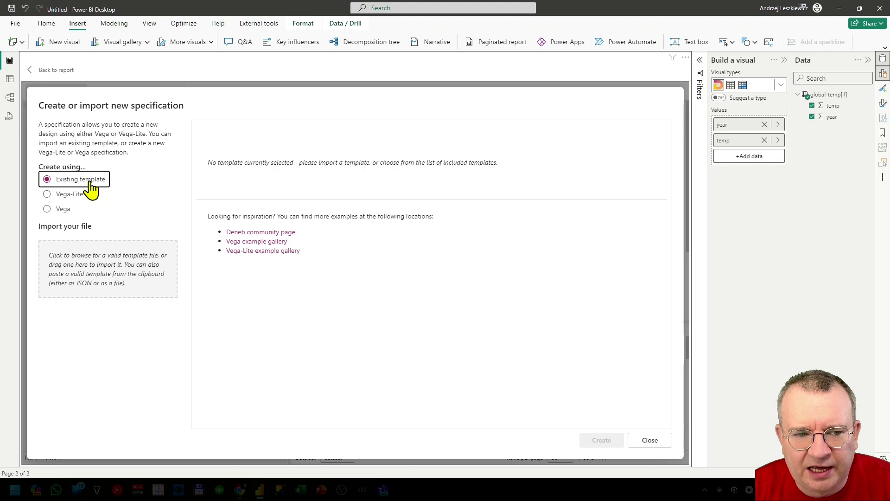
Check the end of line 40 in the Vega warming stripes spec, leaving it unchanged, and return to Power BI
key(alt+Tab)
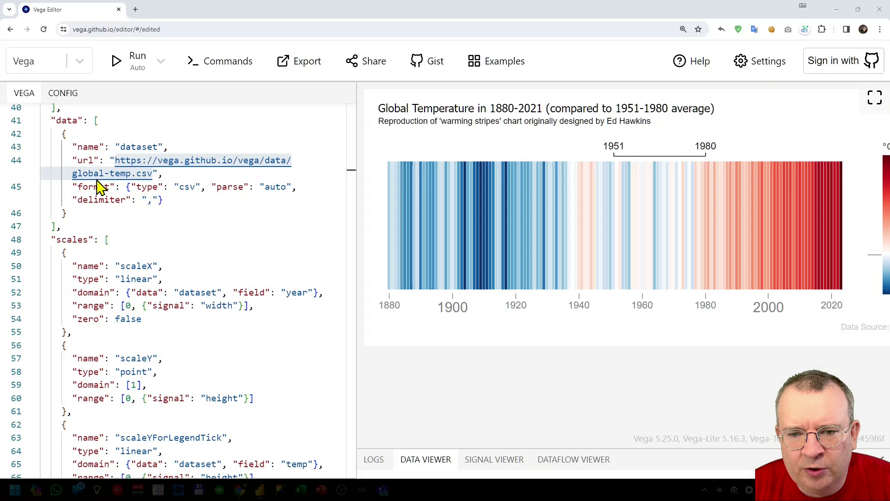
click(151, 237)
scroll(182, 134, down, 20)
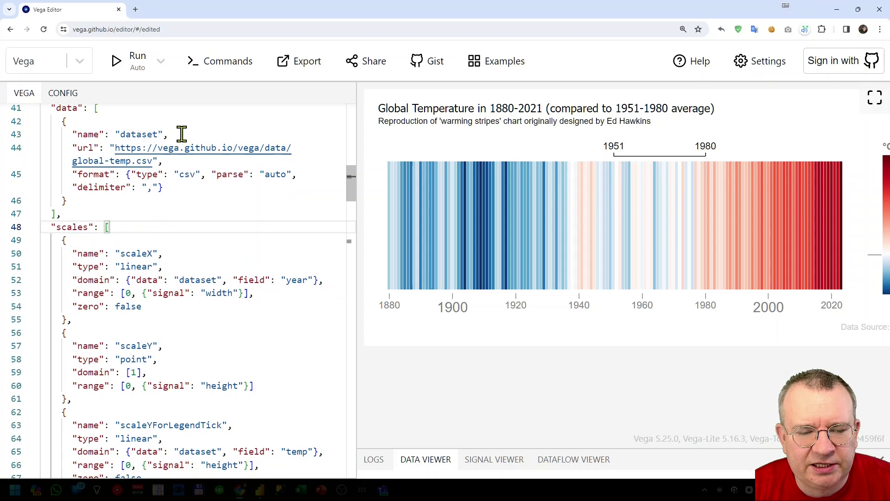
scroll(181, 134, up, 20)
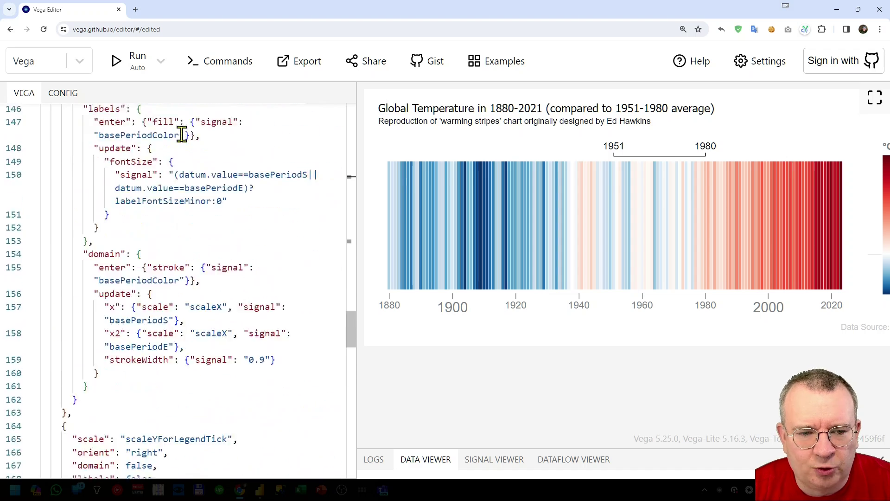
scroll(170, 172, down, 8)
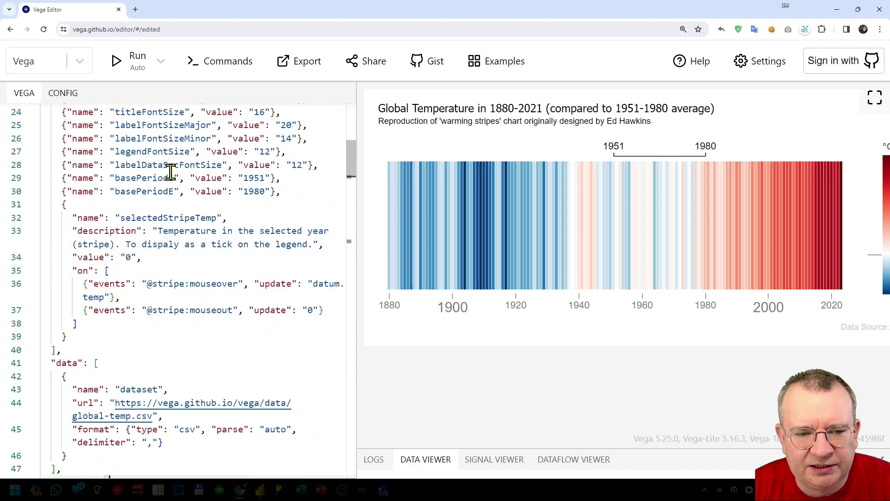
click(171, 256)
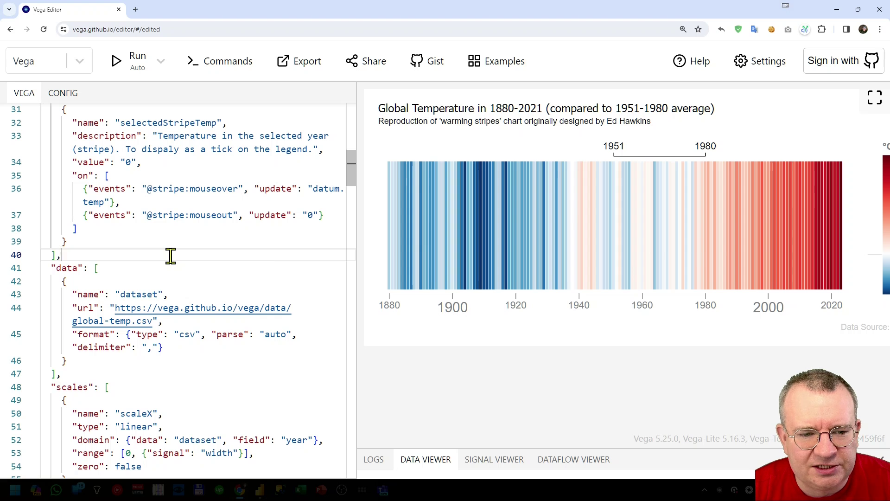
key(alt+Tab)
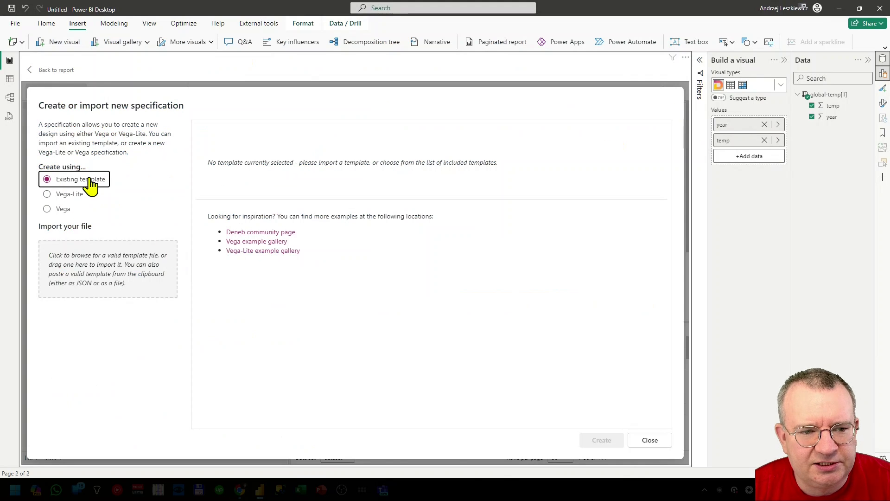
Copy the warming stripes spec from Vega Editor and create a Deneb Vega spec from the [empty] template
click(59, 209)
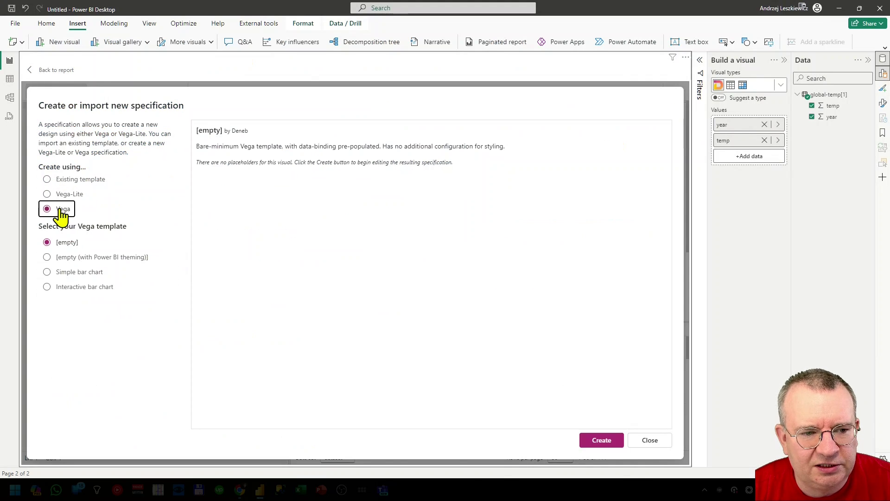
click(60, 243)
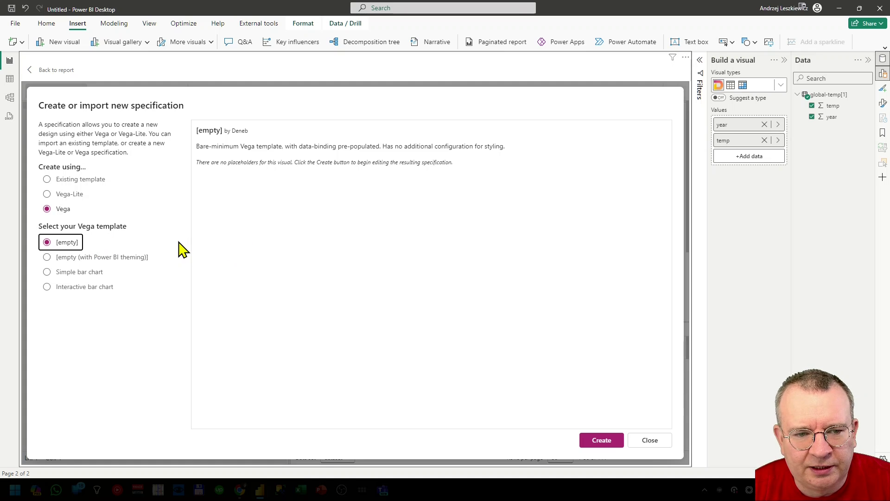
key(alt+Tab)
click(186, 191)
key(ctrl+a)
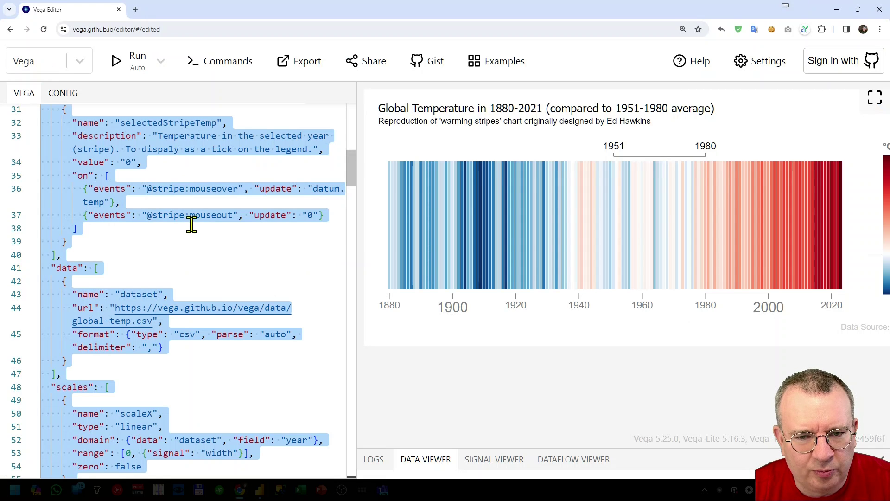
key(alt+Tab)
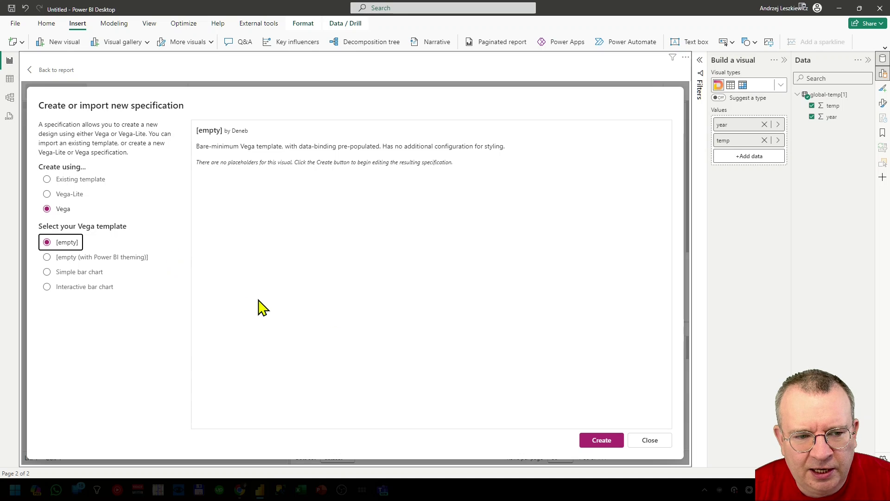
click(602, 441)
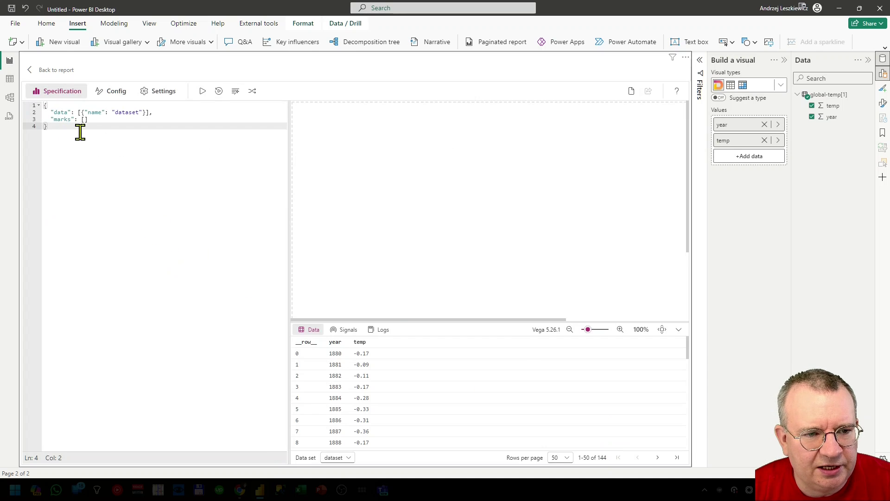
Replace the four-line placeholder spec with the copied warming stripes Vega spec
drag(61, 127, 31, 103)
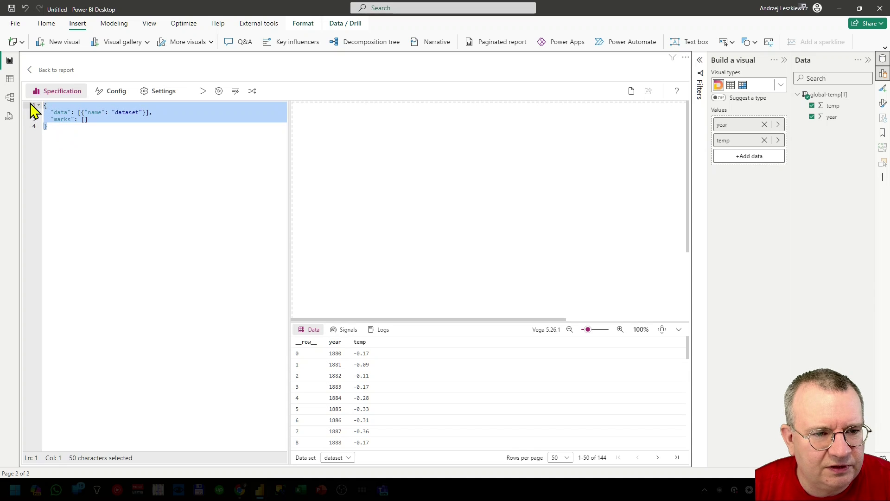
key(Delete)
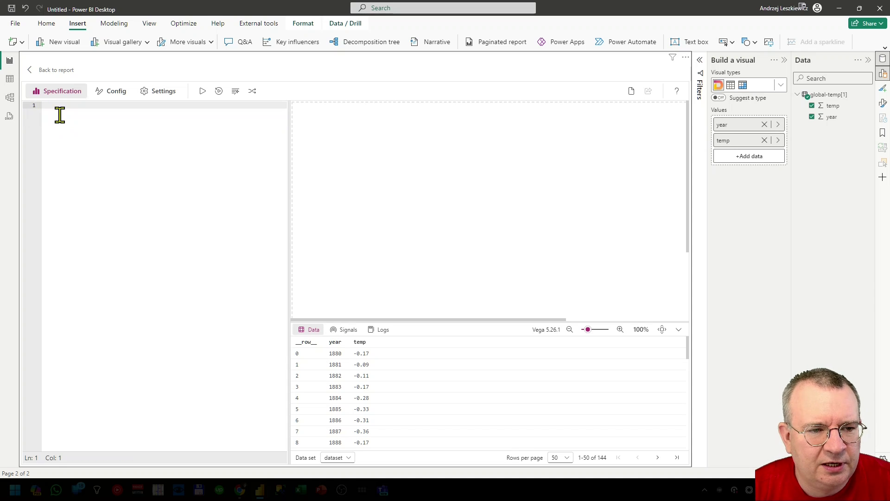
key(ctrl+v)
Insert blank lines after the config entry and reformat the spec with Format JSON
scroll(134, 194, up, 20)
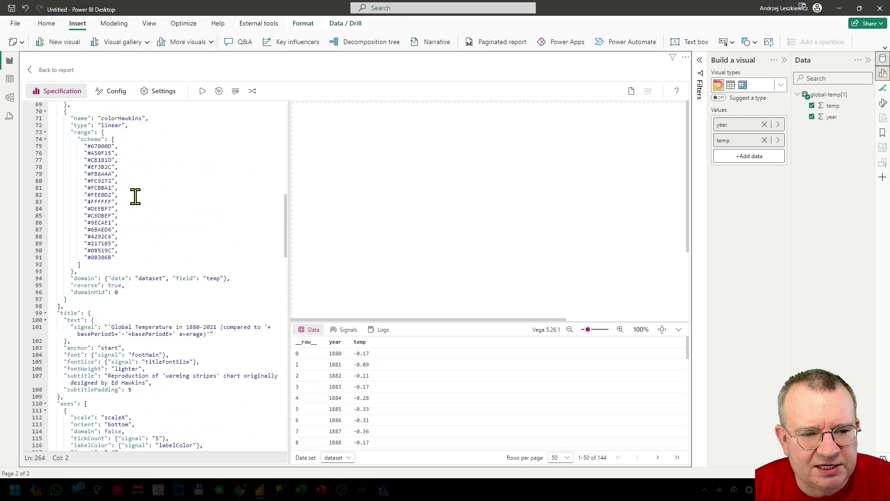
click(129, 190)
scroll(181, 125, up, 8)
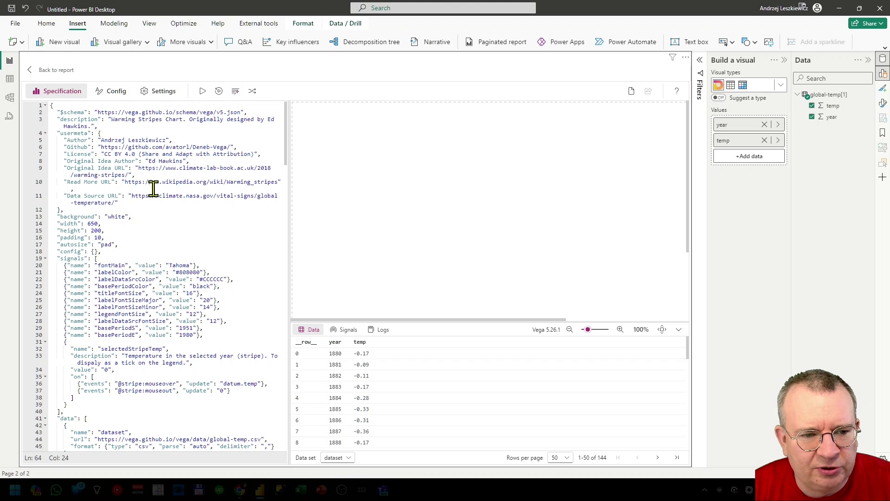
click(125, 251)
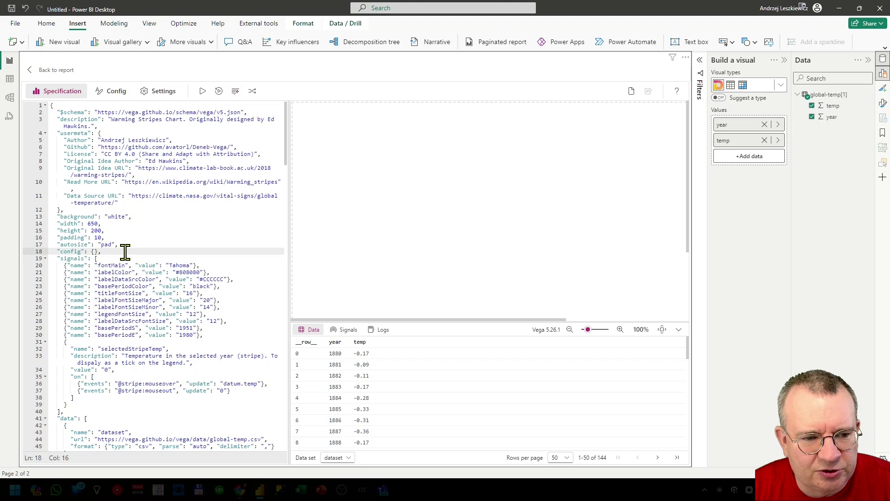
key(Return)
key(Return)
key(Return)
key(Return)
key(Return)
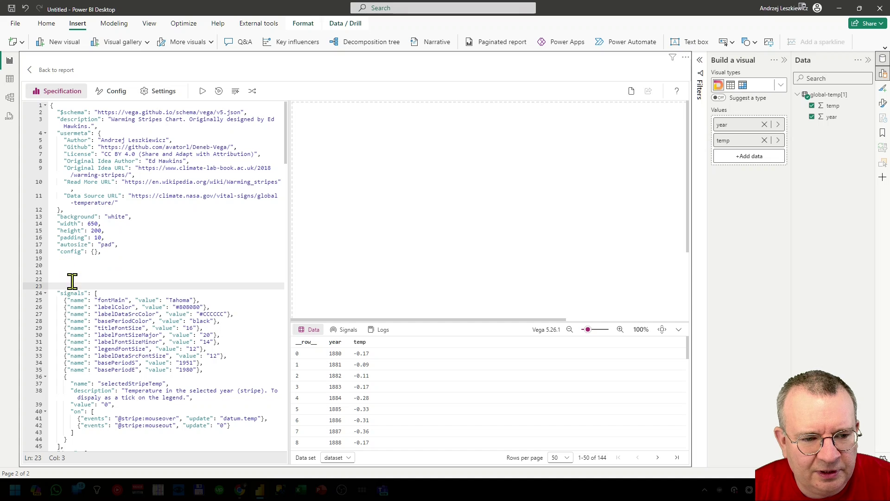
click(235, 92)
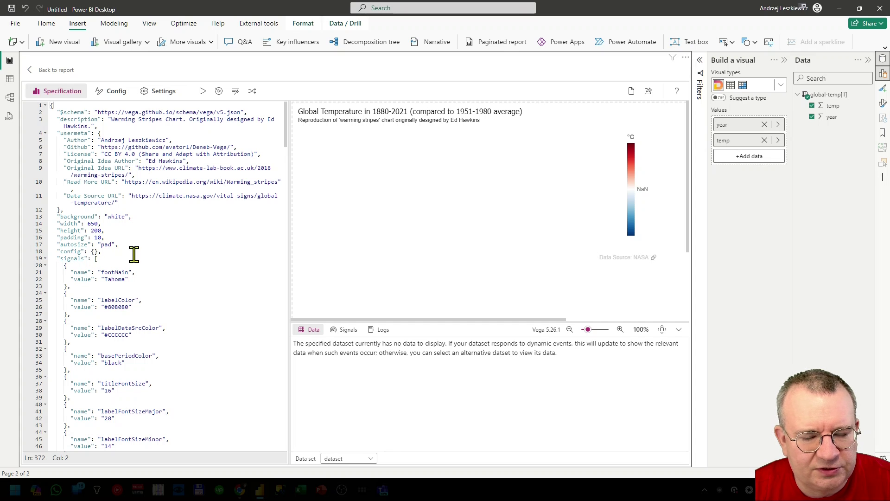
key(alt+Tab)
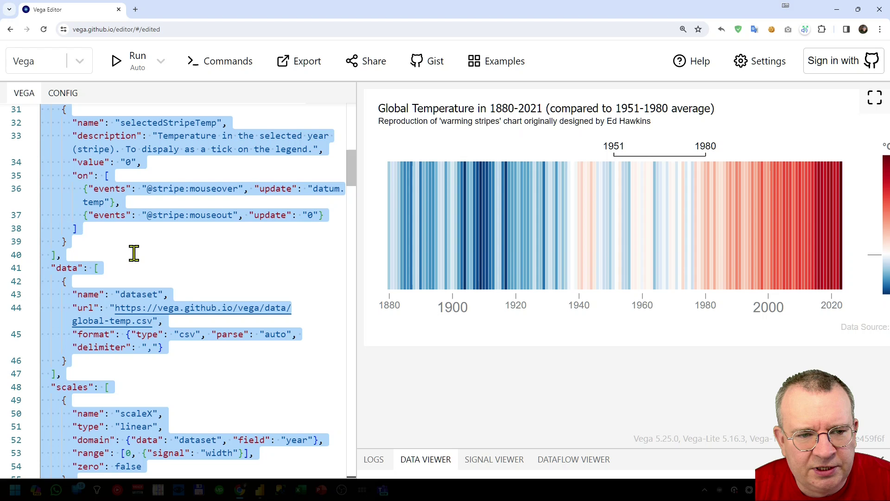
click(135, 254)
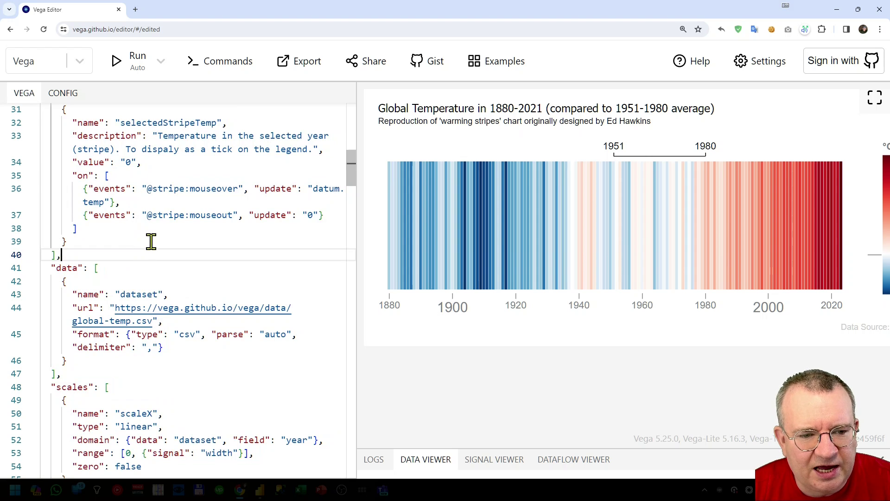
key(Return)
key(Return)
key(Return)
key(Return)
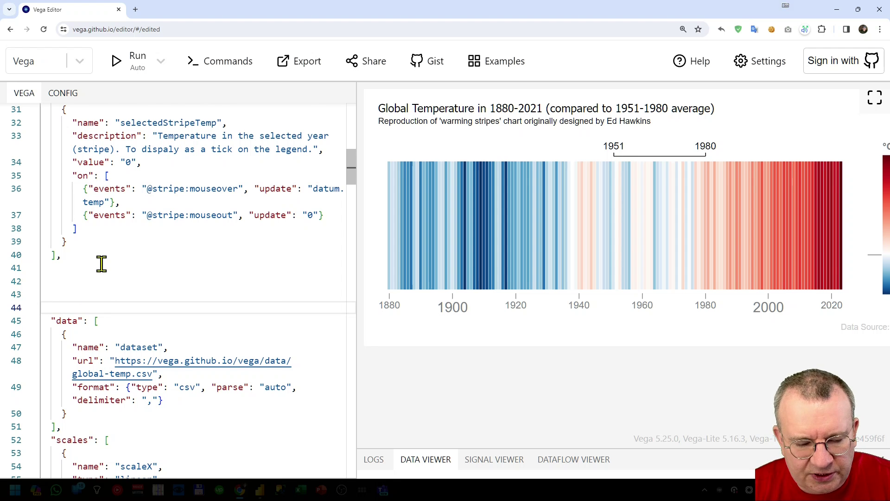
key(BackSpace)
key(BackSpace)
key(BackSpace)
key(BackSpace)
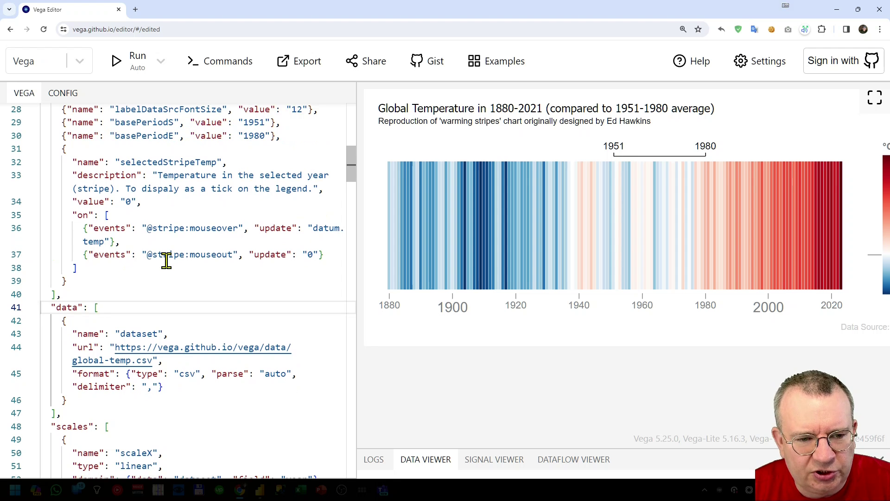
key(alt+Tab)
click(204, 134)
click(237, 95)
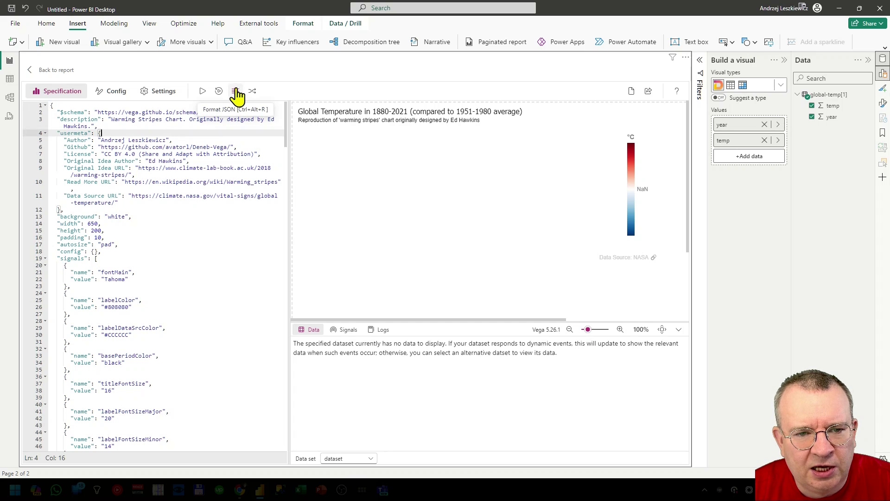
click(123, 245)
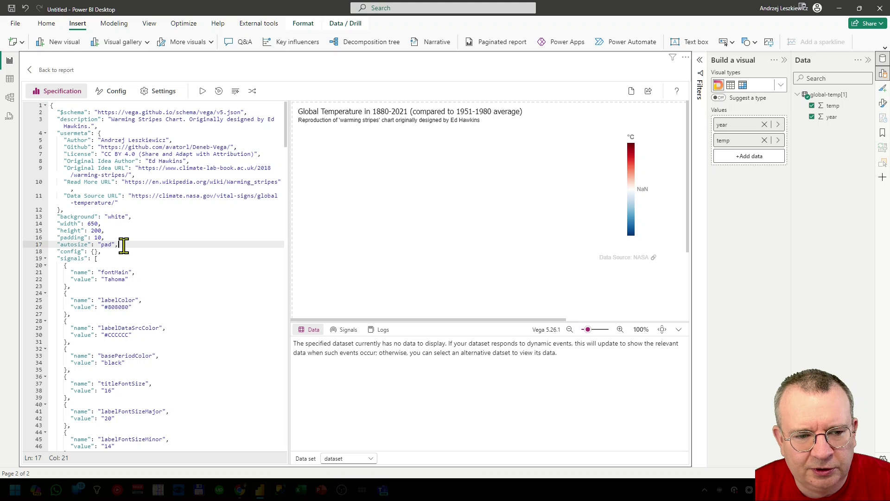
click(128, 236)
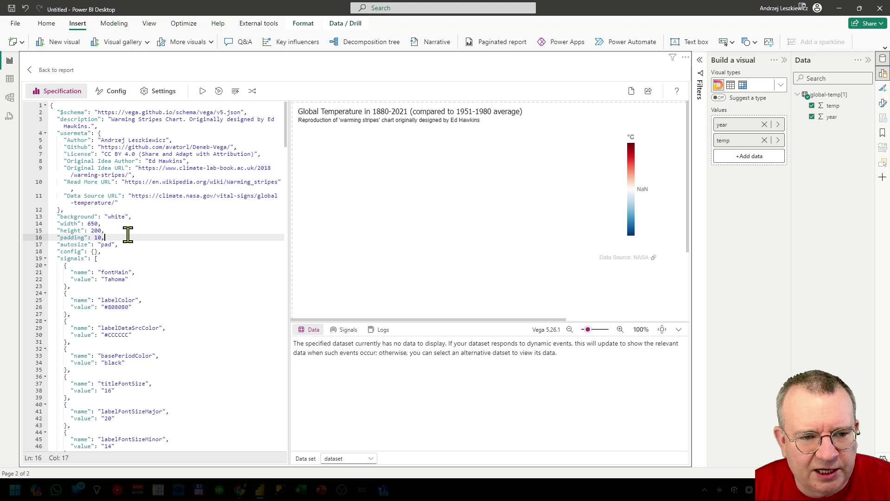